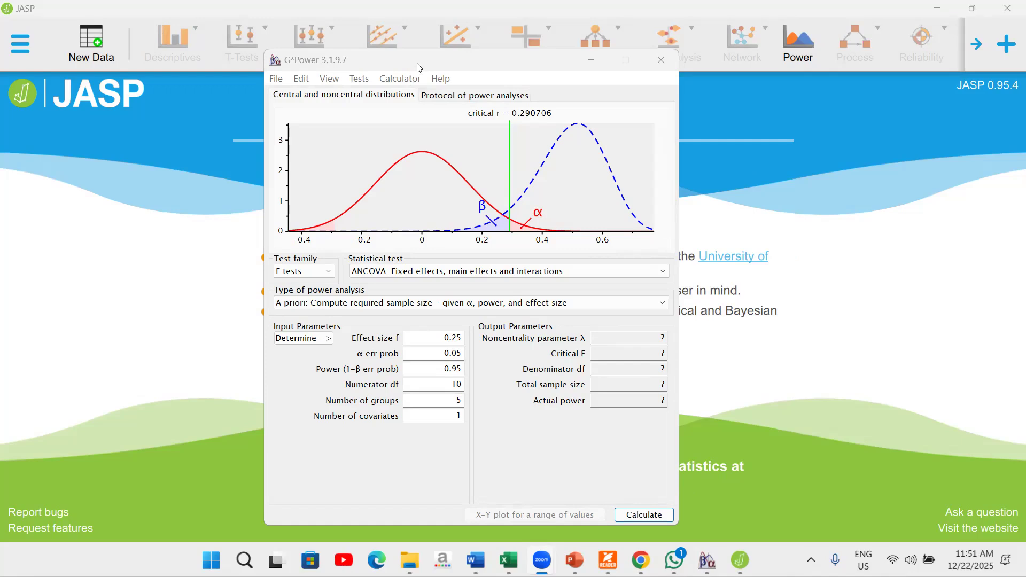
Step: Choose the Correlation: Bivariate normal model test in the Exact family for the a priori power analysis
{"action": "left_click_drag", "start_coordinate": [425, 59], "coordinate": [428, 55]}
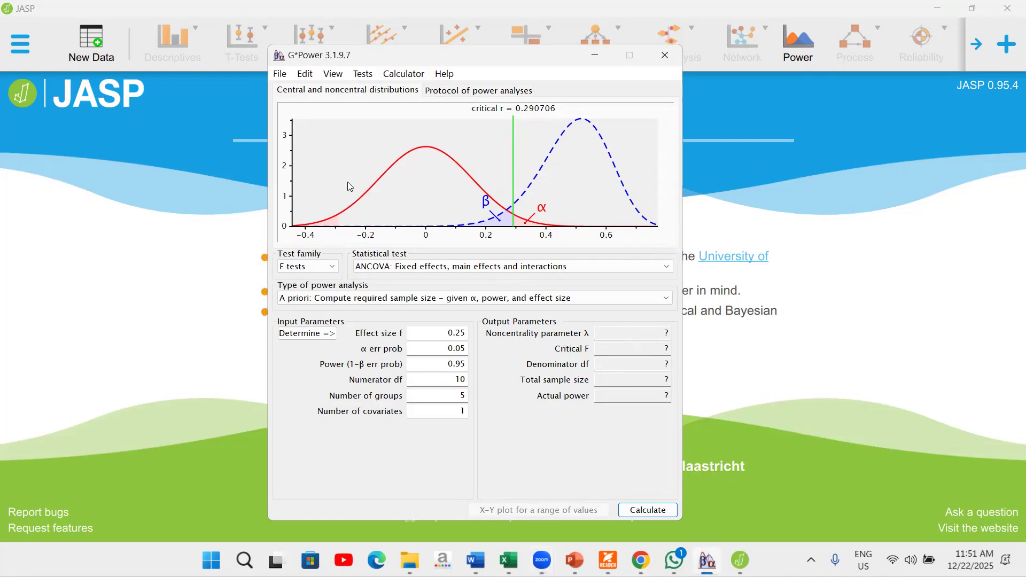
{"action": "left_click", "coordinate": [363, 76]}
{"action": "mouse_move", "coordinate": [392, 94]}
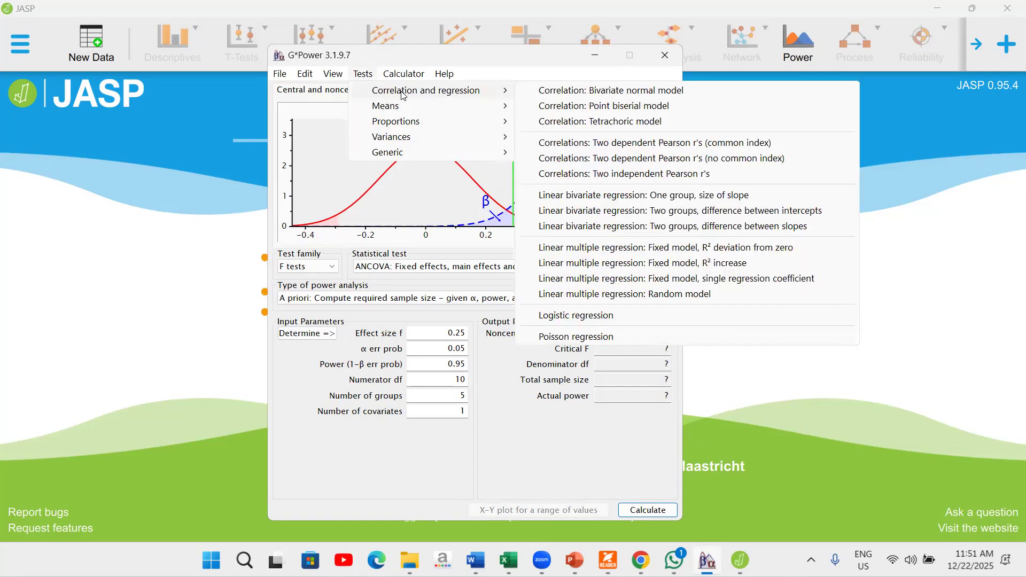
{"action": "left_click", "coordinate": [621, 92]}
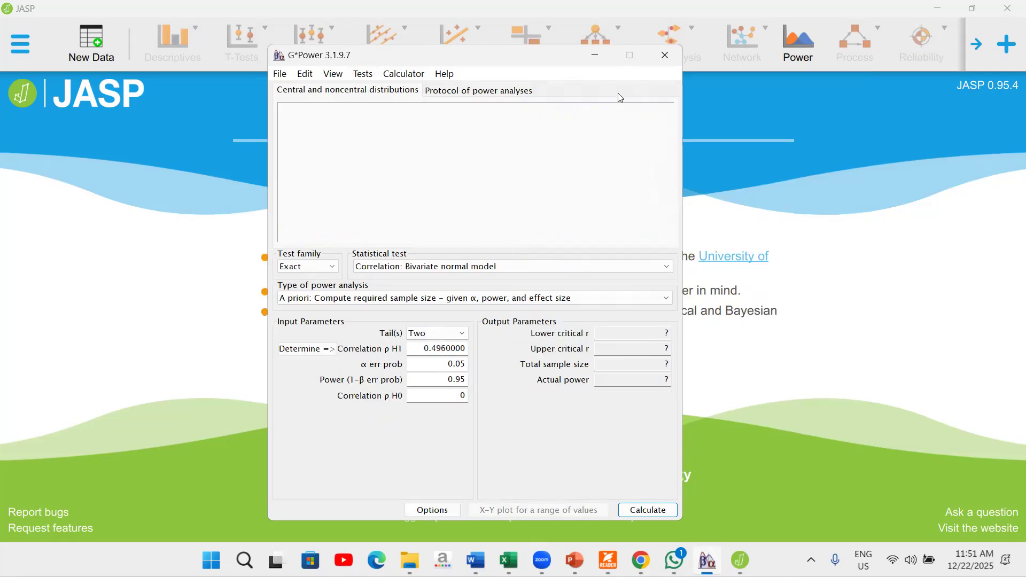
{"action": "left_click", "coordinate": [318, 269]}
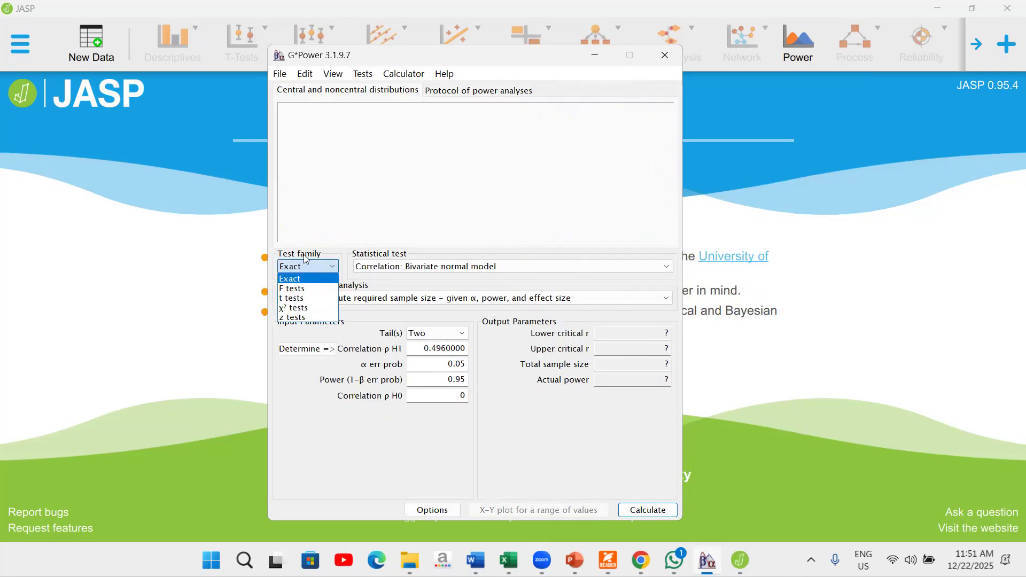
{"action": "left_click", "coordinate": [300, 279]}
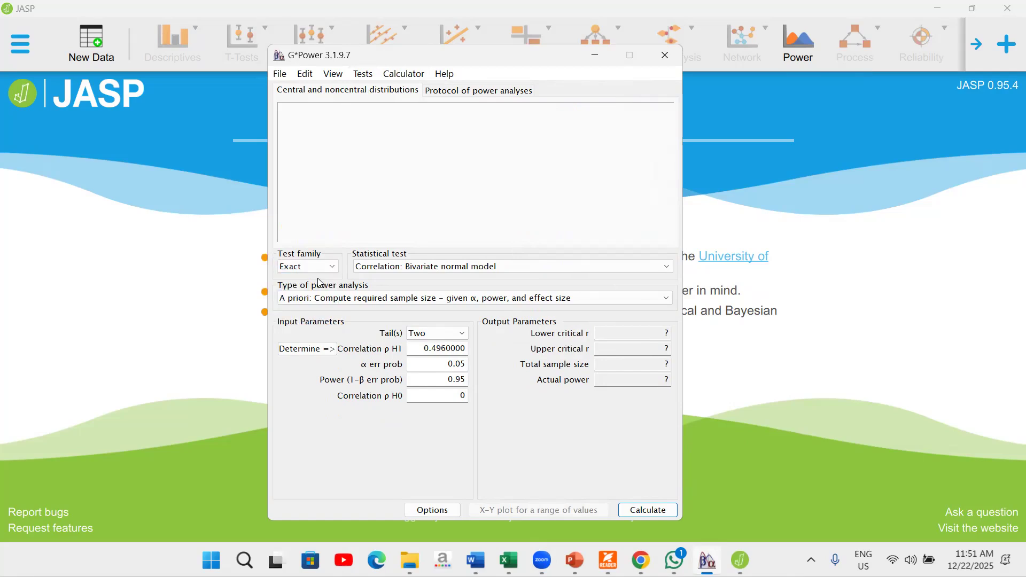
{"action": "left_click", "coordinate": [390, 272]}
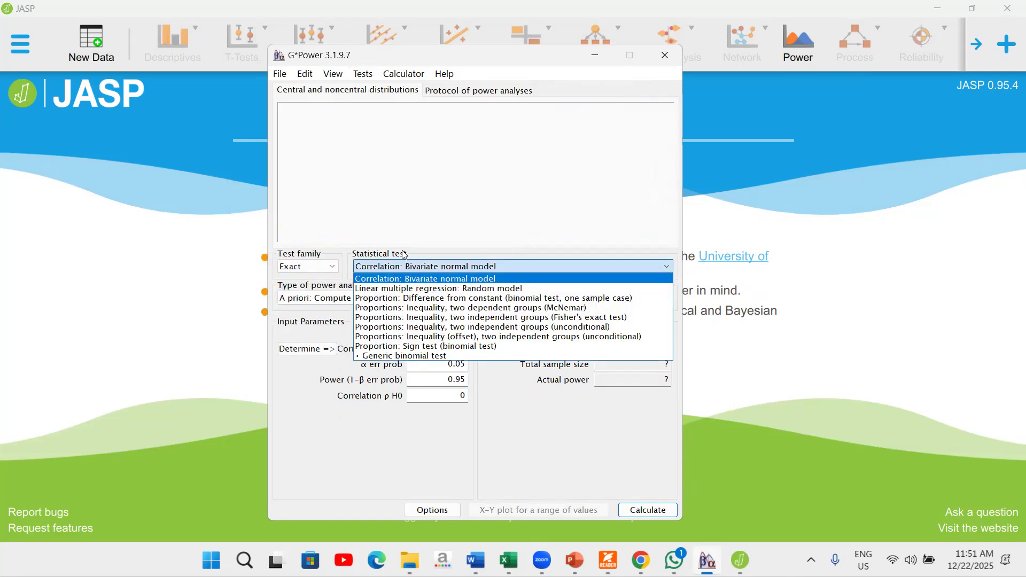
{"action": "left_click", "coordinate": [453, 266]}
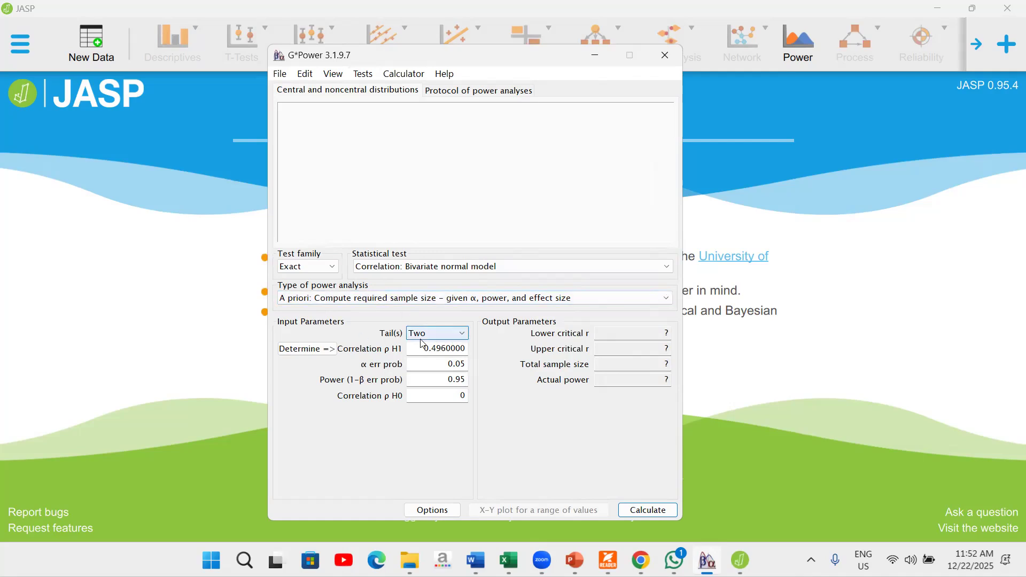
Step: Switch the number of tails between One and Two, finishing on Two
{"action": "left_click", "coordinate": [442, 340]}
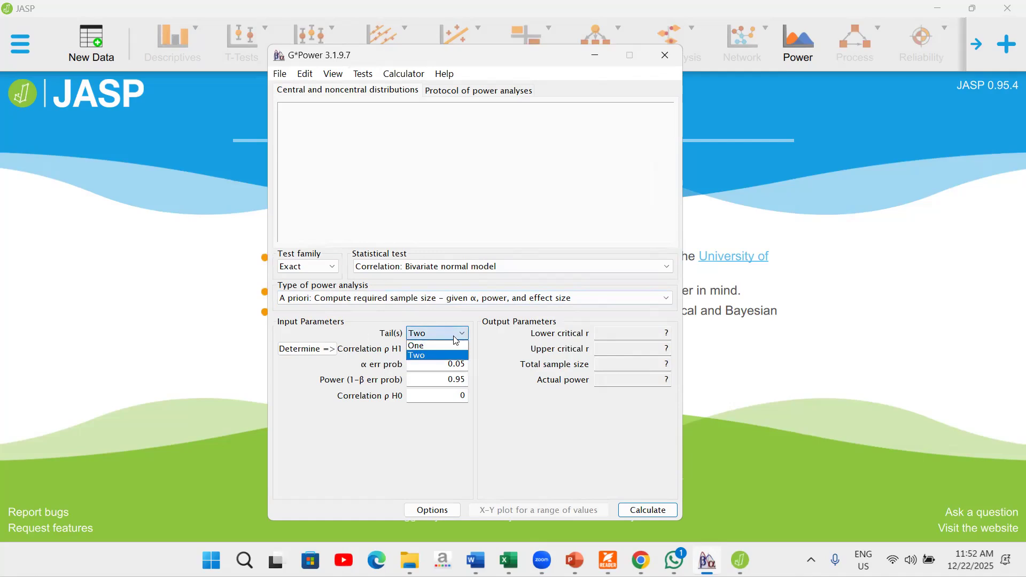
{"action": "left_click", "coordinate": [439, 342]}
{"action": "left_click", "coordinate": [439, 341]}
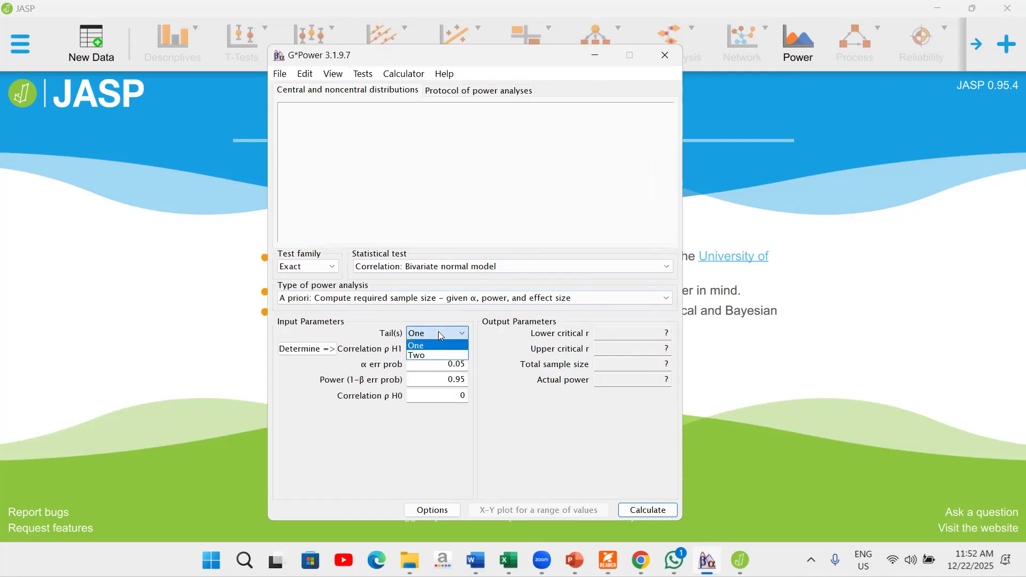
{"action": "left_click", "coordinate": [426, 357]}
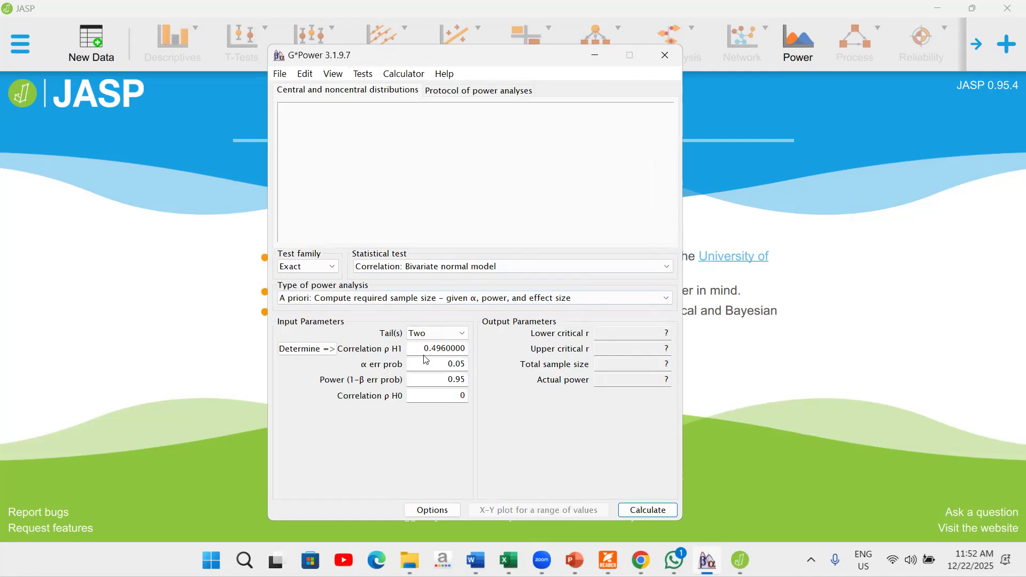
{"action": "left_click", "coordinate": [439, 337]}
{"action": "left_click", "coordinate": [426, 345]}
{"action": "left_click", "coordinate": [425, 333]}
{"action": "left_click", "coordinate": [427, 356]}
{"action": "left_click", "coordinate": [427, 334]}
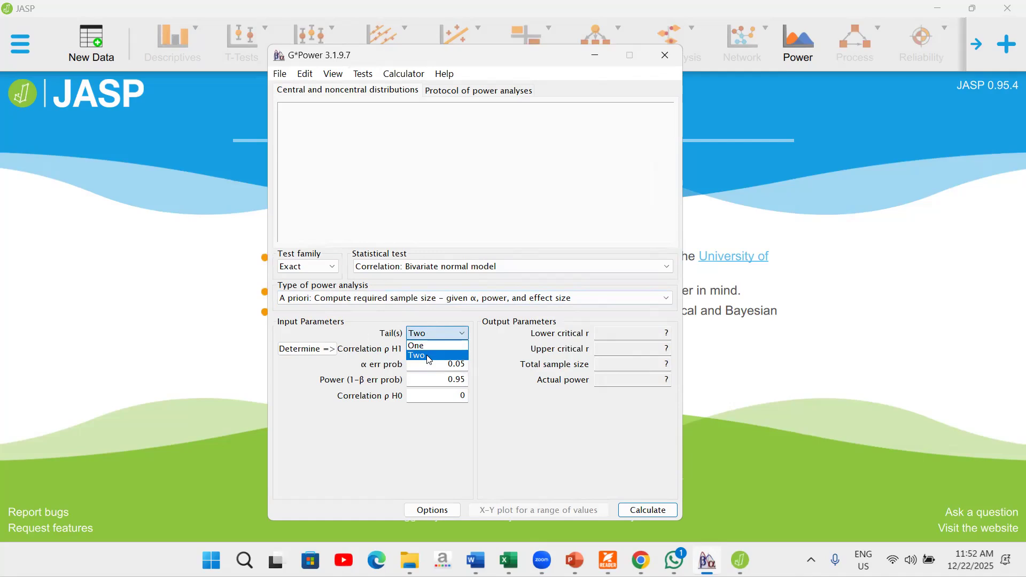
{"action": "left_click", "coordinate": [420, 336]}
{"action": "left_click", "coordinate": [417, 336]}
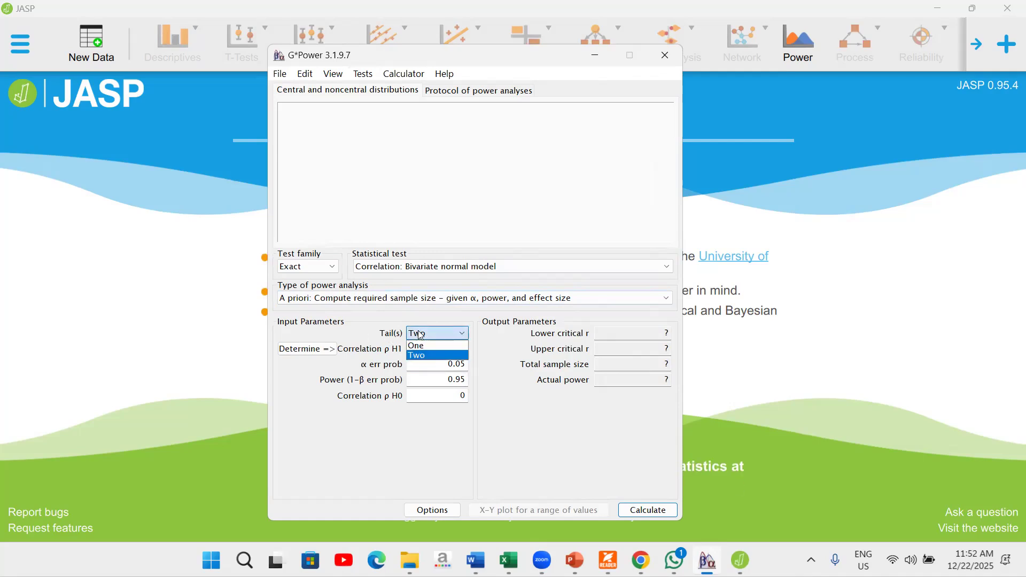
{"action": "left_click", "coordinate": [421, 345]}
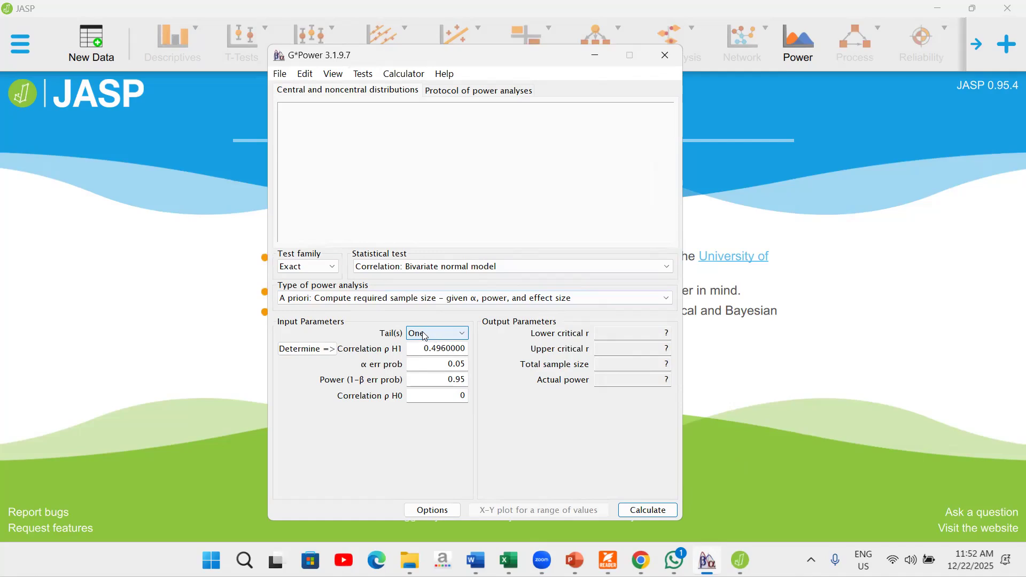
{"action": "left_click", "coordinate": [425, 336]}
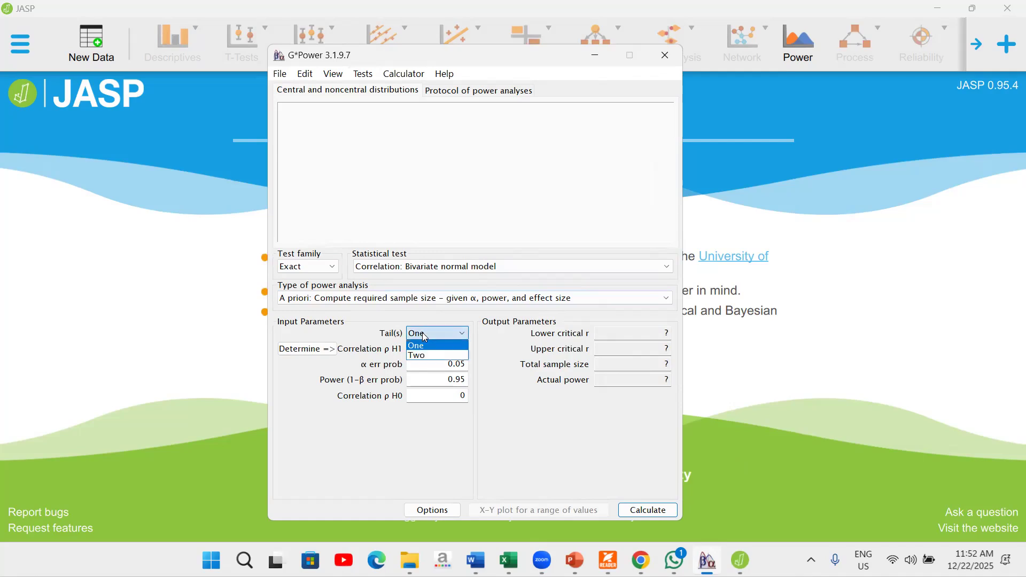
{"action": "left_click", "coordinate": [422, 356]}
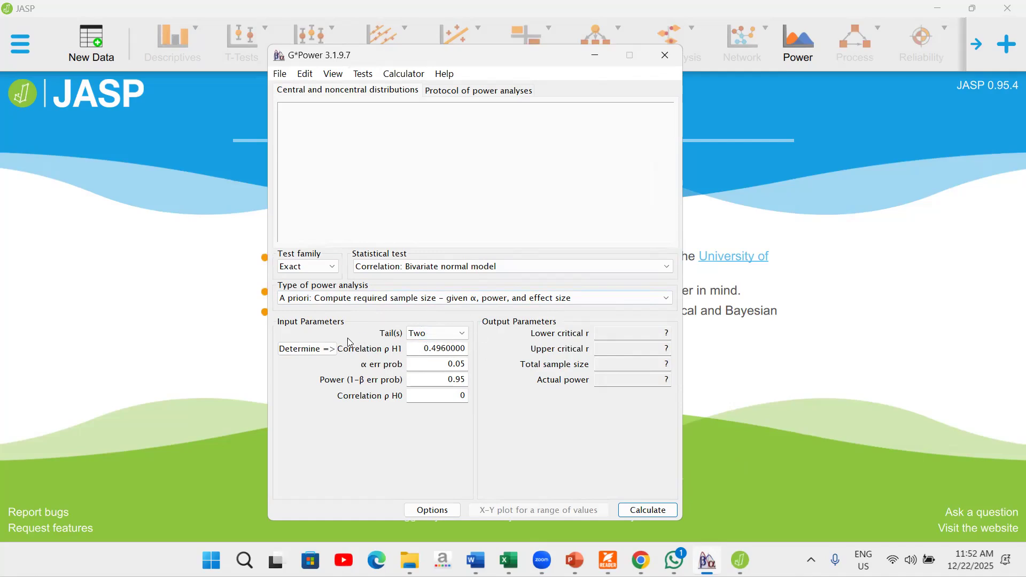
Step: Shorten the Correlation ρ H1 value to 0.49
{"action": "left_click", "coordinate": [464, 351]}
{"action": "key", "text": "BackSpace"}
{"action": "key", "text": "BackSpace"}
{"action": "key", "text": "BackSpace"}
{"action": "key", "text": "BackSpace"}
{"action": "key", "text": "BackSpace"}
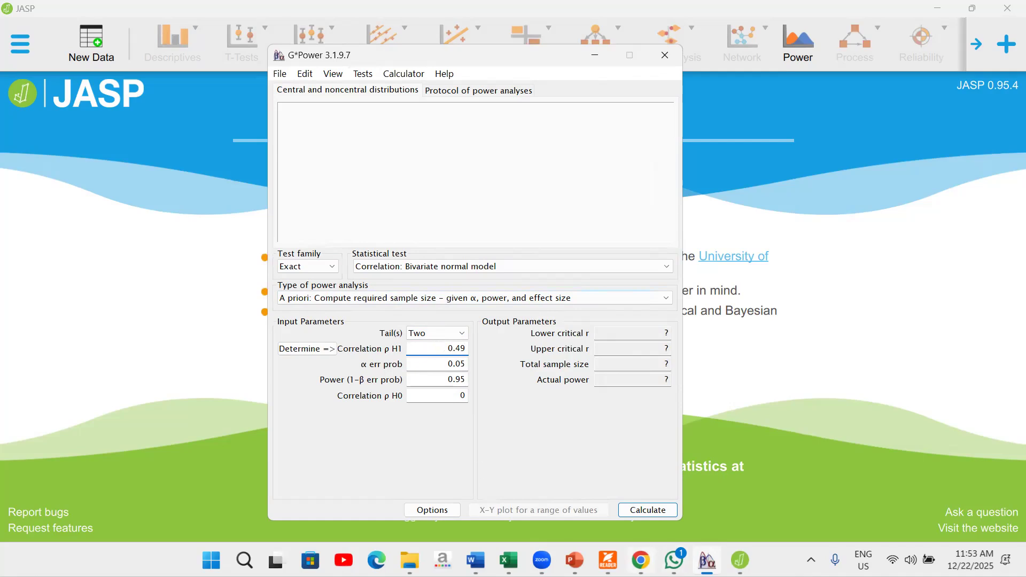
Step: Switch to the journal article in Chrome and examine Table 3 with the Pearson correlation between Motivasi Belajar and Kemandirian Belajar
{"action": "left_click", "coordinate": [640, 560]}
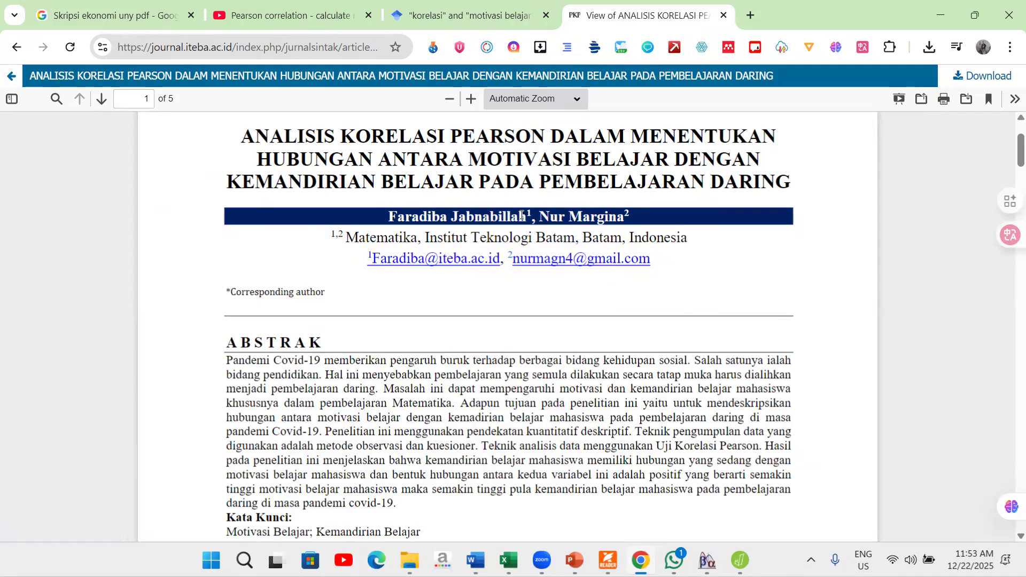
{"action": "scroll", "coordinate": [545, 277], "scroll_direction": "down", "scroll_amount": 5}
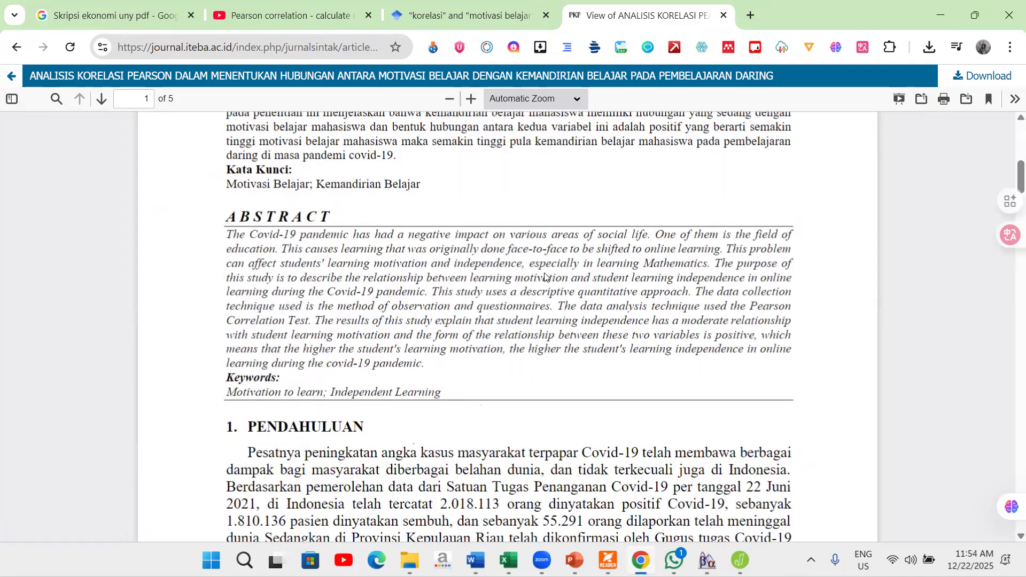
{"action": "scroll", "coordinate": [545, 277], "scroll_direction": "down", "scroll_amount": 5}
{"action": "scroll", "coordinate": [545, 277], "scroll_direction": "down", "scroll_amount": 5}
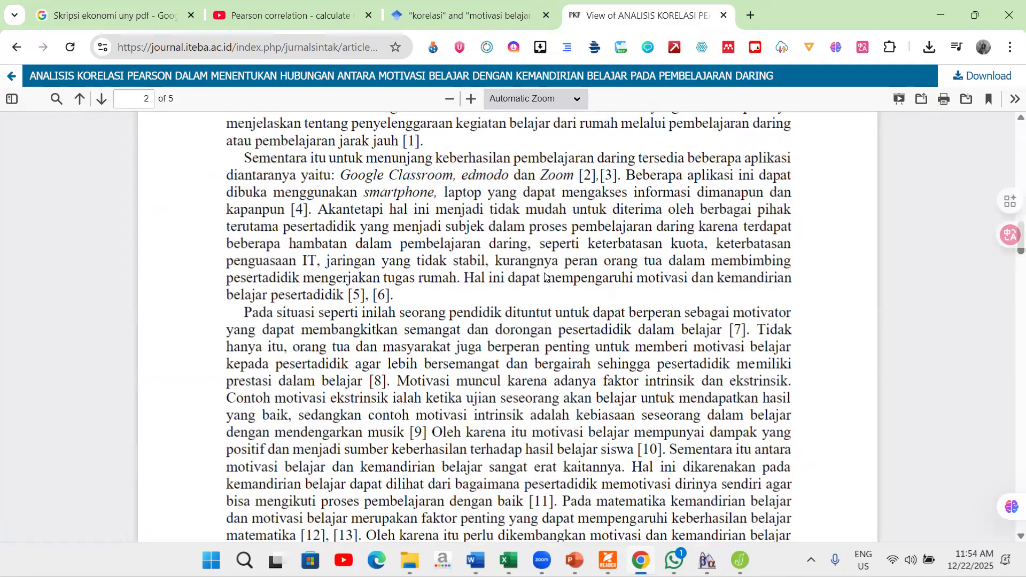
{"action": "scroll", "coordinate": [545, 277], "scroll_direction": "down", "scroll_amount": 10}
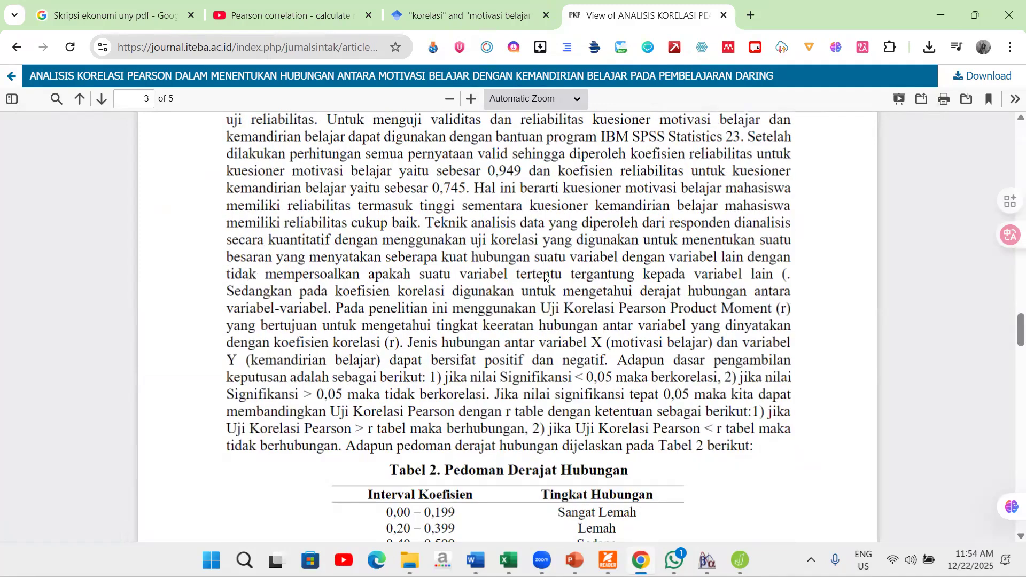
{"action": "scroll", "coordinate": [545, 277], "scroll_direction": "down", "scroll_amount": 3}
{"action": "scroll", "coordinate": [545, 277], "scroll_direction": "up", "scroll_amount": 2}
{"action": "scroll", "coordinate": [545, 277], "scroll_direction": "down", "scroll_amount": 7}
{"action": "scroll", "coordinate": [544, 276], "scroll_direction": "down", "scroll_amount": 2}
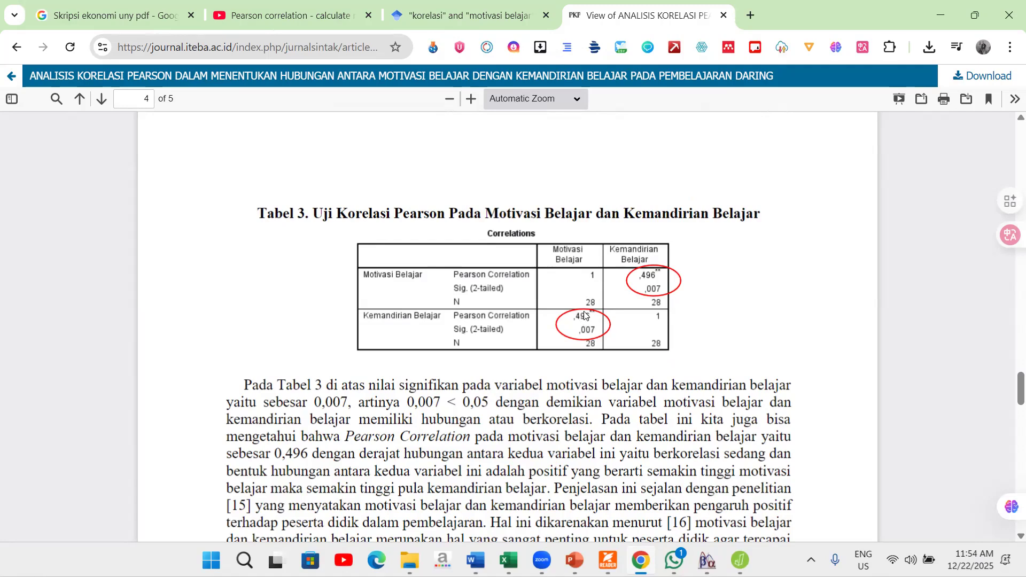
Step: Switch back to G*Power and open the effect size calculator for Correlation ρ H1, rechecking the article's Table 3 in Chrome
{"action": "left_click", "coordinate": [707, 560]}
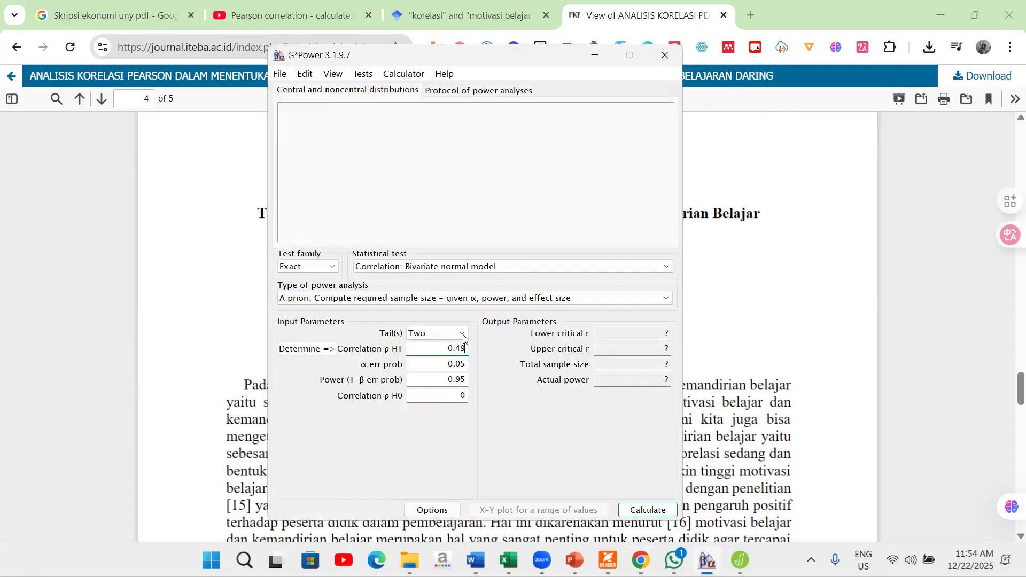
{"action": "left_click", "coordinate": [310, 350]}
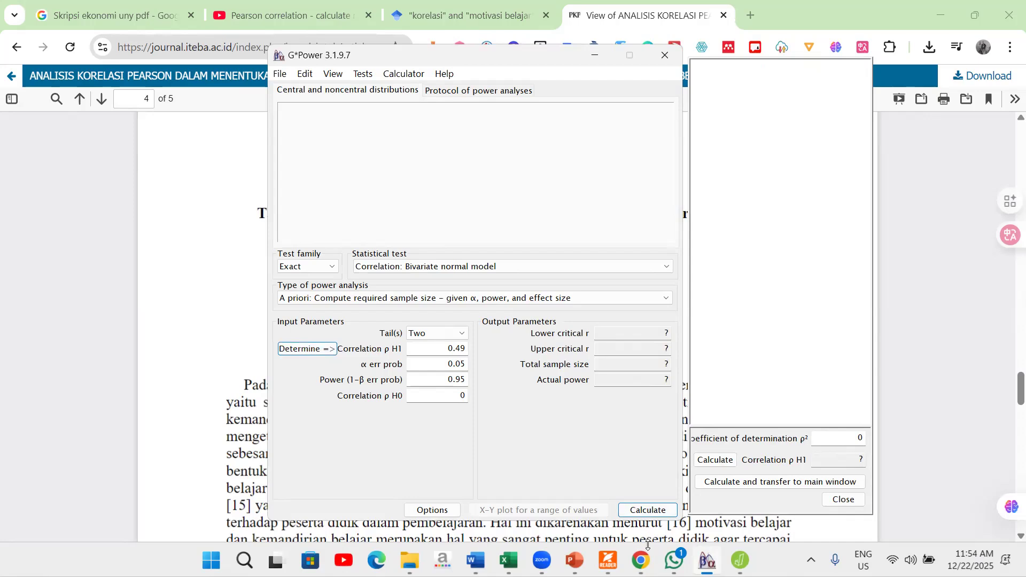
{"action": "left_click", "coordinate": [641, 560]}
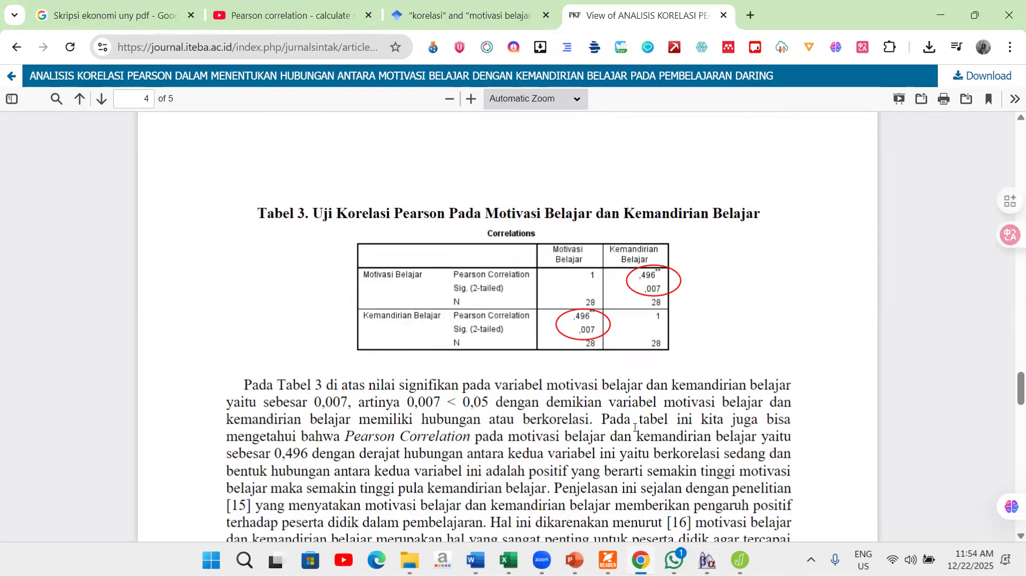
{"action": "left_click", "coordinate": [706, 559]}
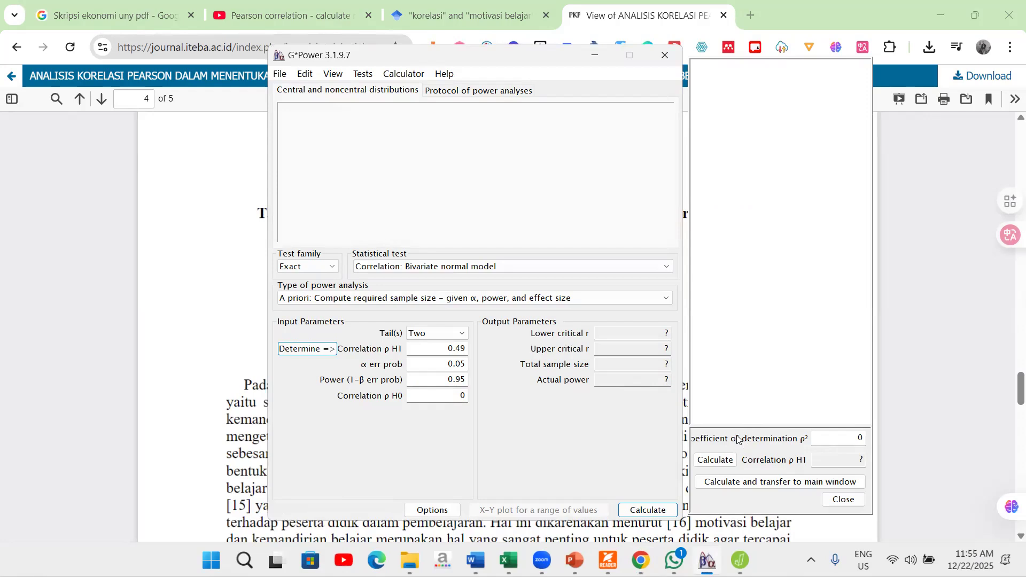
{"action": "left_click", "coordinate": [641, 561]}
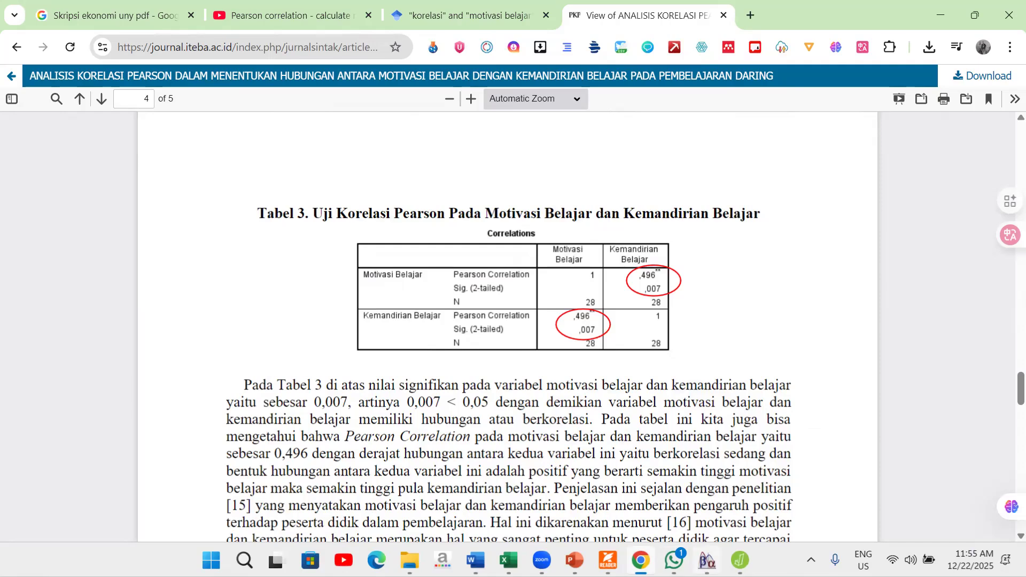
{"action": "left_click", "coordinate": [707, 561]}
Step: Set the coefficient of determination ρ² to 0.246016, calculate Correlation ρ H1 and transfer it to the main window
{"action": "left_click", "coordinate": [831, 437]}
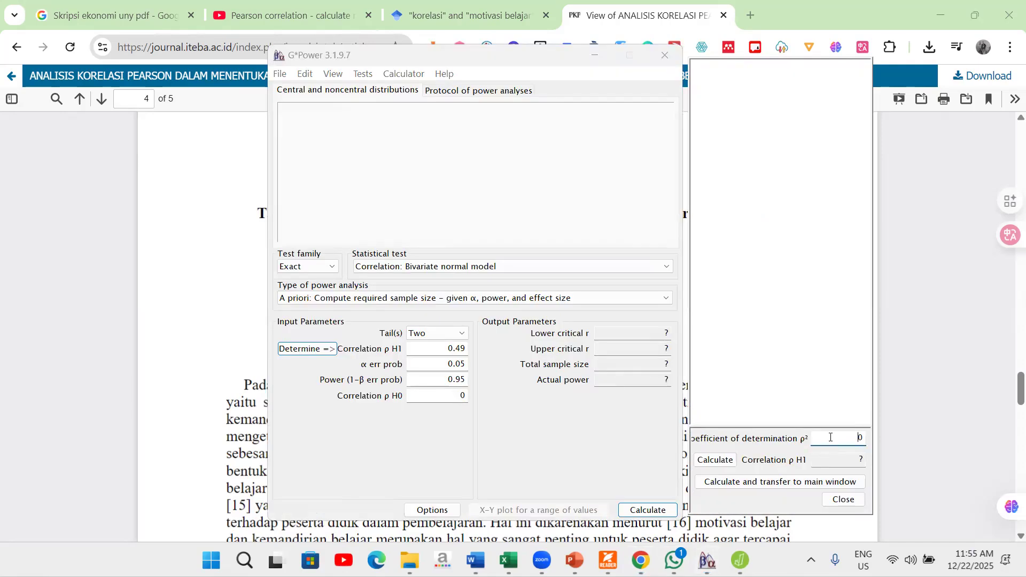
{"action": "type", "text": ".246016"}
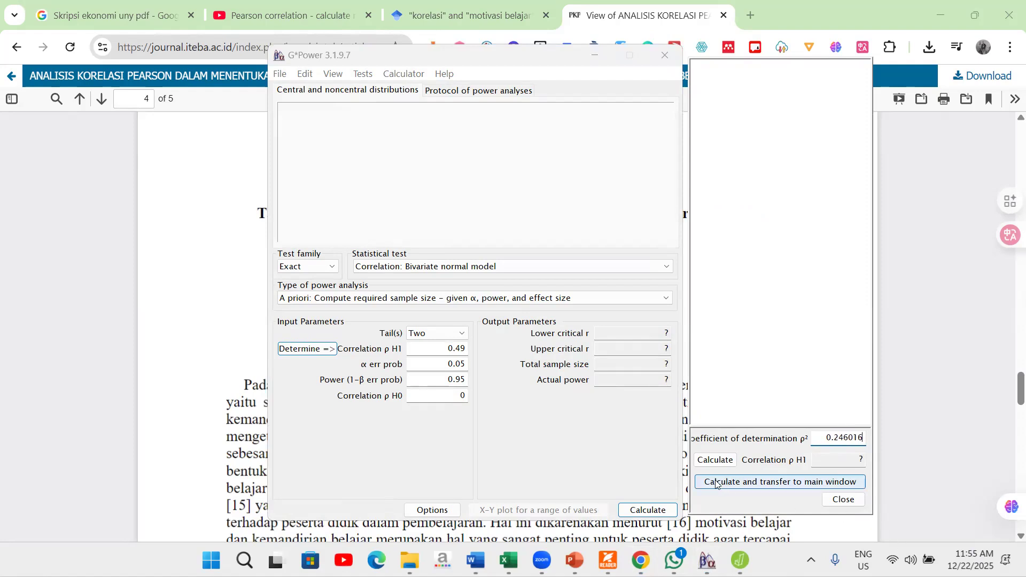
{"action": "left_click", "coordinate": [715, 464]}
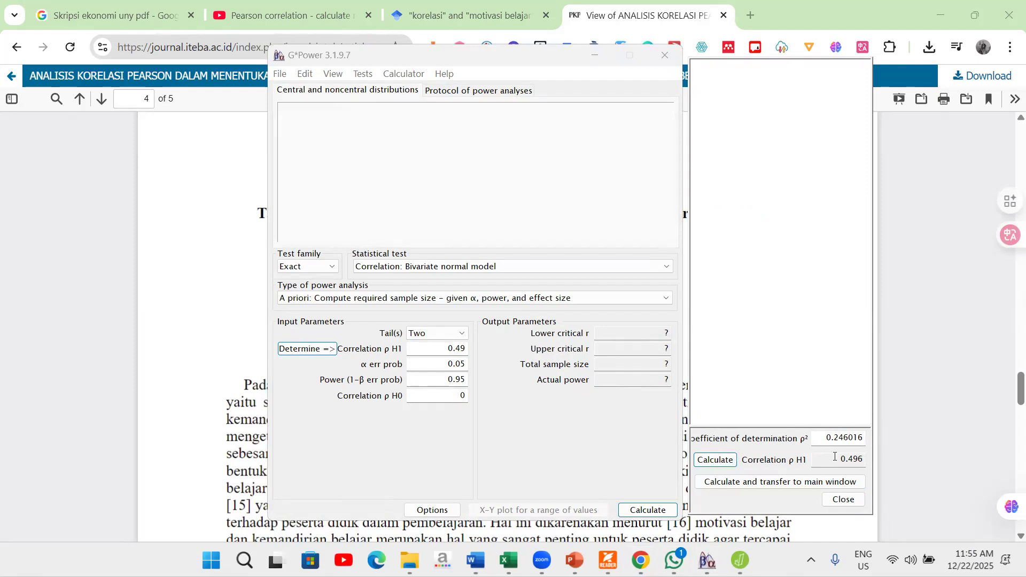
{"action": "left_click", "coordinate": [781, 483]}
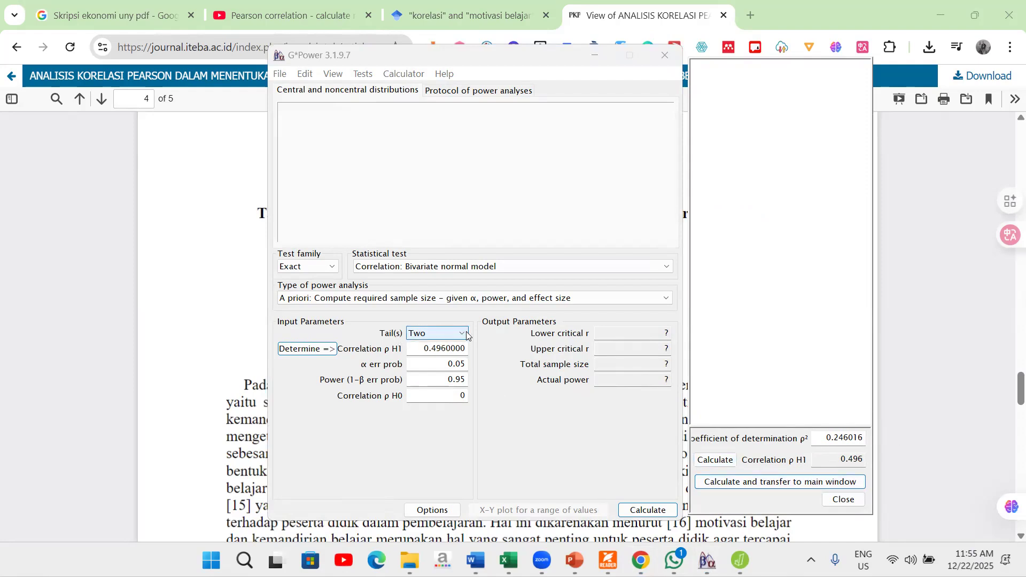
Step: Close the effect size calculator and calculate the required total sample size
{"action": "left_click", "coordinate": [844, 500]}
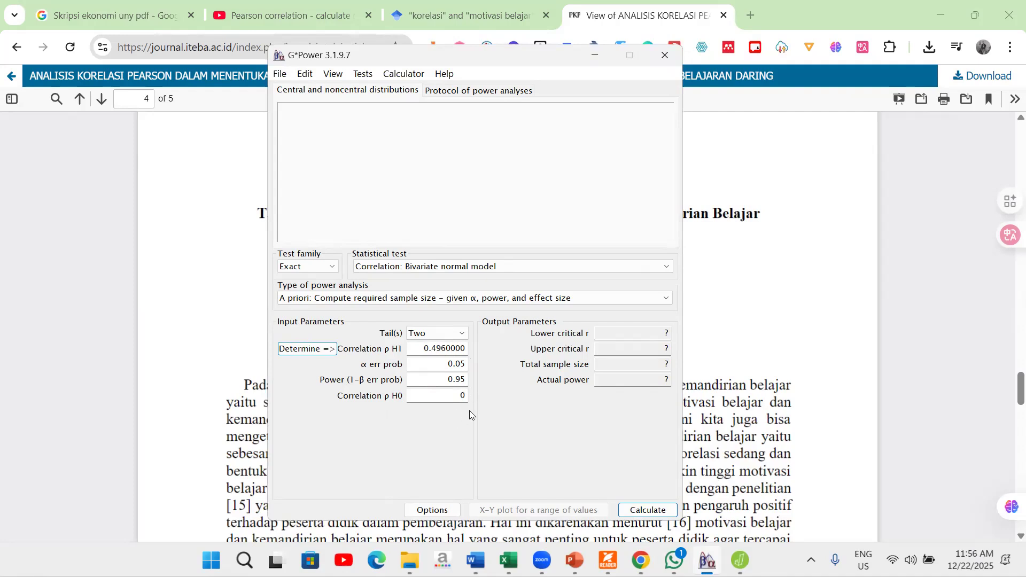
{"action": "left_click", "coordinate": [647, 509]}
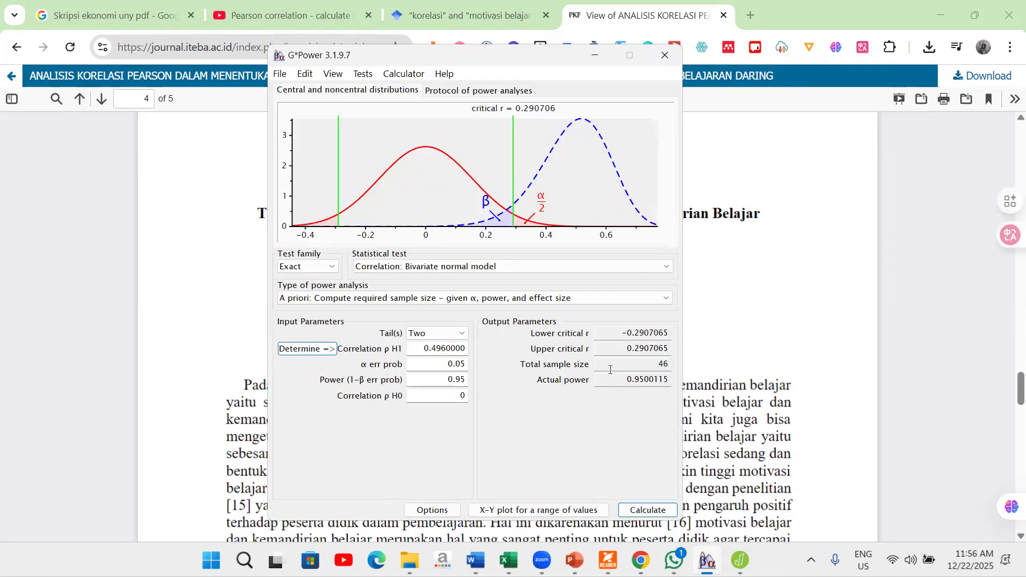